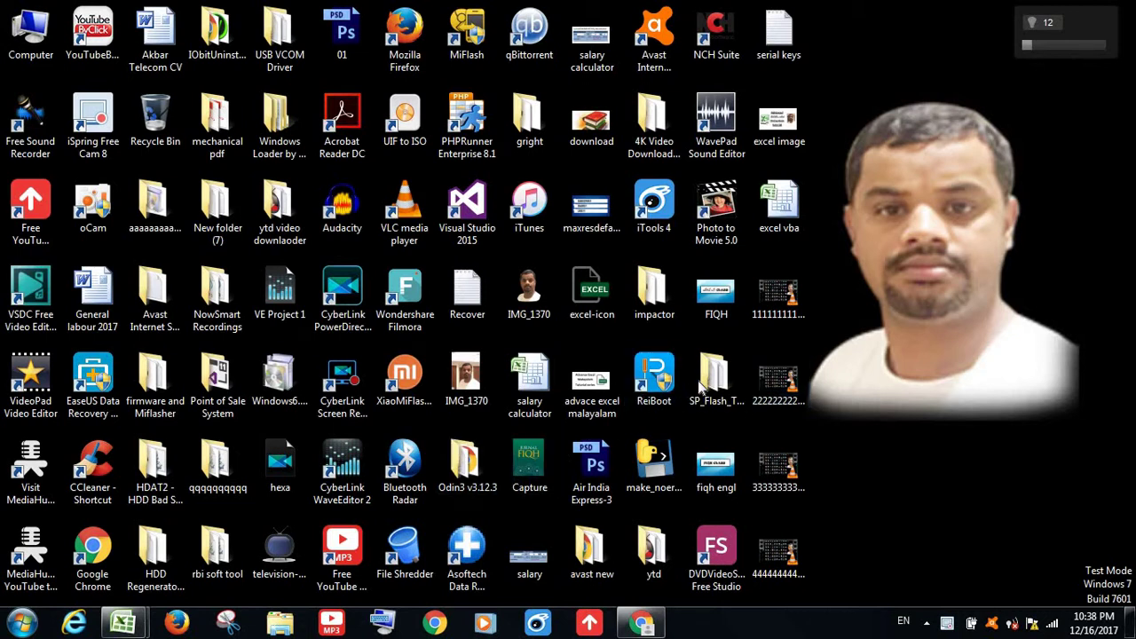
- Show the taskbar thumbnails of the open excel vba workbook and its Visual Basic editor
{"action": "left_click", "coordinate": [803, 317]}
{"action": "mouse_move", "coordinate": [123, 624]}
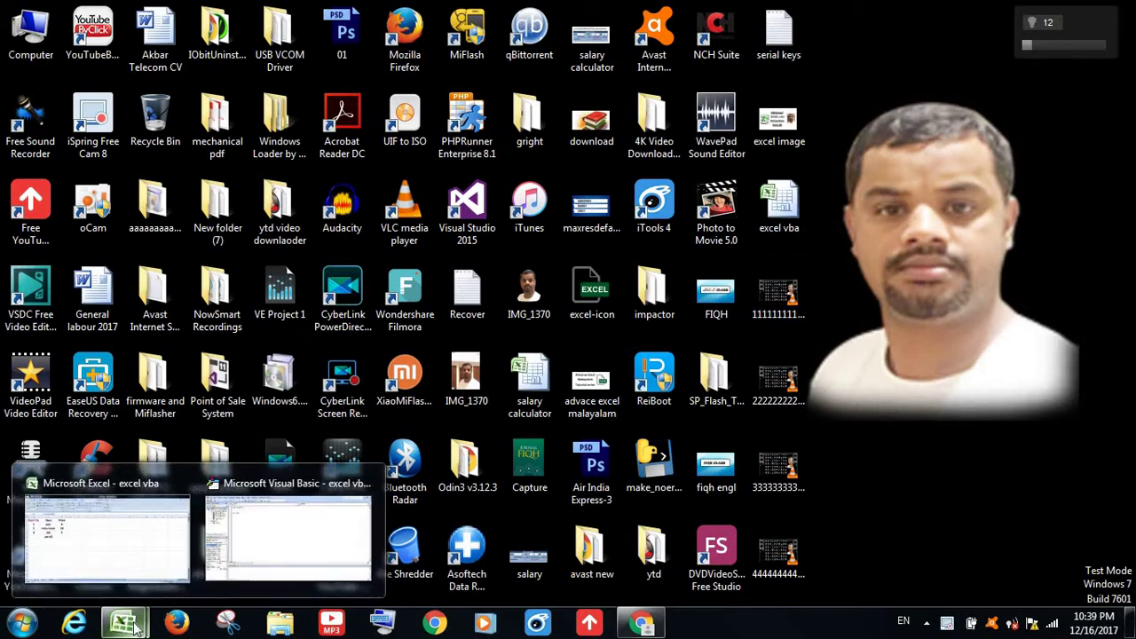
- Bring the excel vba workbook forward and switch to its Visual Basic editor showing Module1
{"action": "left_click", "coordinate": [144, 526]}
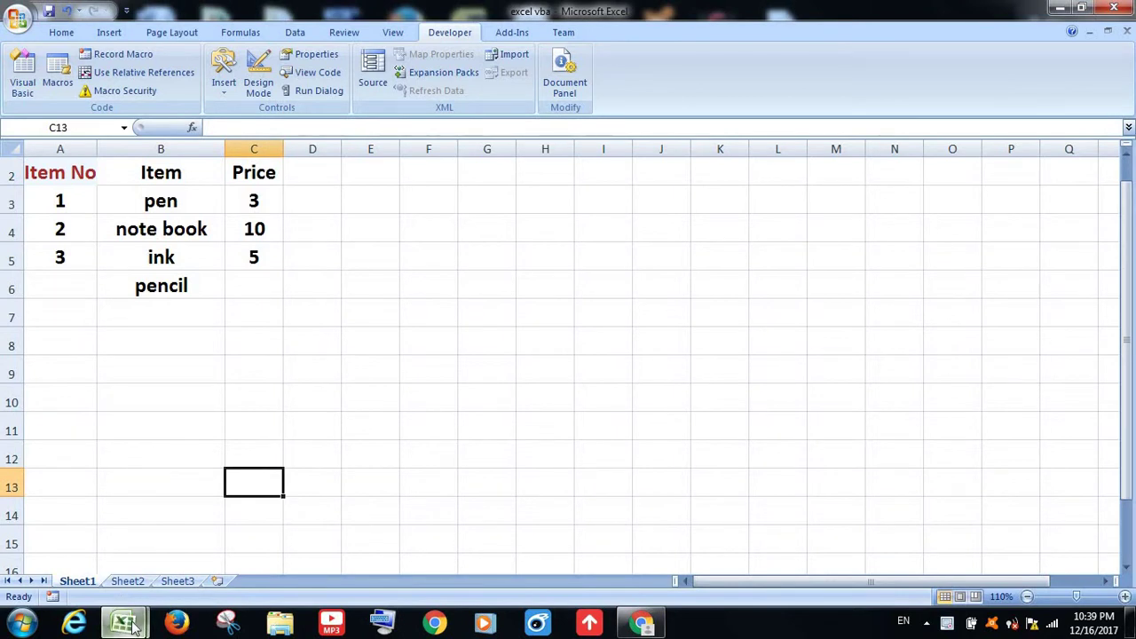
{"action": "mouse_move", "coordinate": [123, 623]}
{"action": "left_click", "coordinate": [261, 527]}
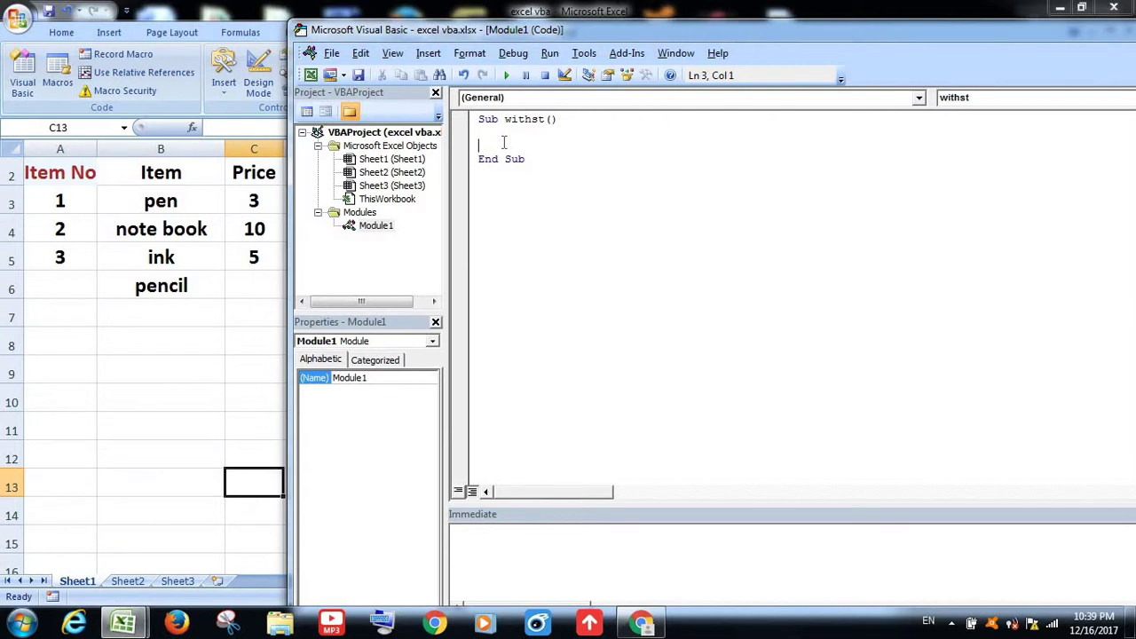
- Start line 3 with If Range("c4").Value, choosing Value from IntelliSense
{"action": "type", "text": "if"}
{"action": "type", "text": "rang"}
{"action": "type", "text": "e"}
{"action": "type", "text": "("}
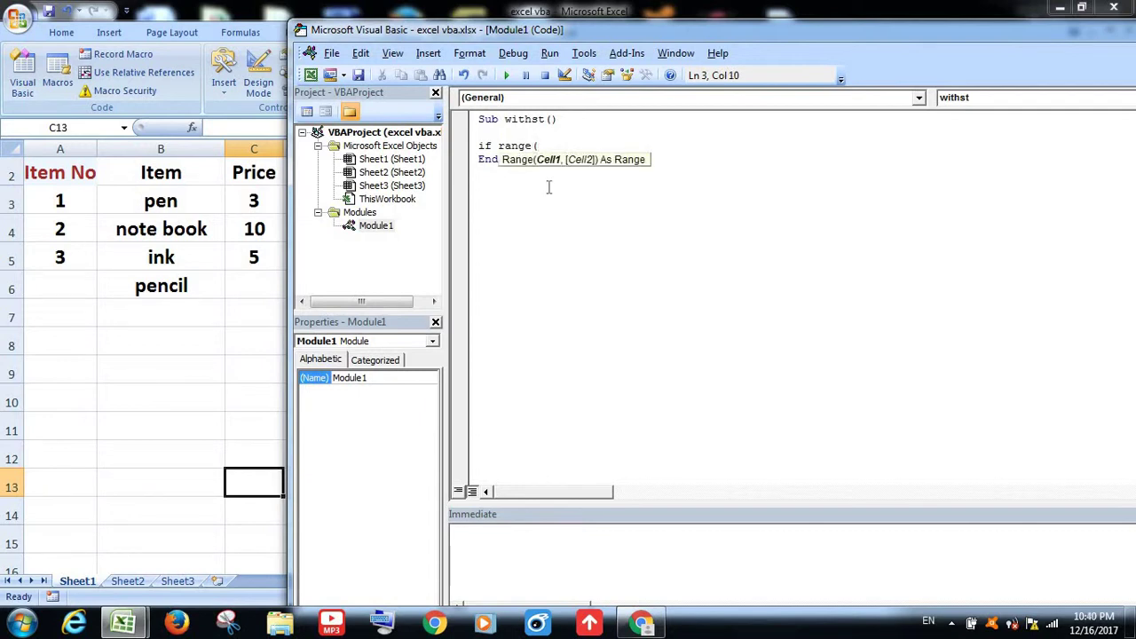
{"action": "type", "text": "\"\""}
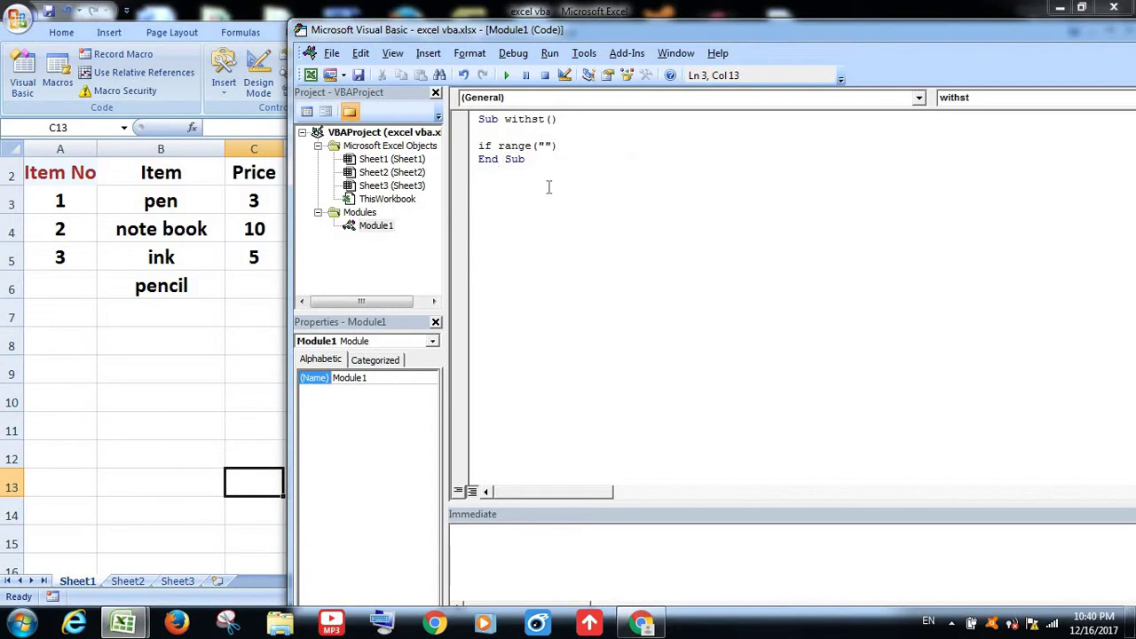
{"action": "key", "text": "Left"}
{"action": "type", "text": "c"}
{"action": "type", "text": "4"}
{"action": "key", "text": "Right"}
{"action": "key", "text": "Right"}
{"action": "type", "text": ".vla"}
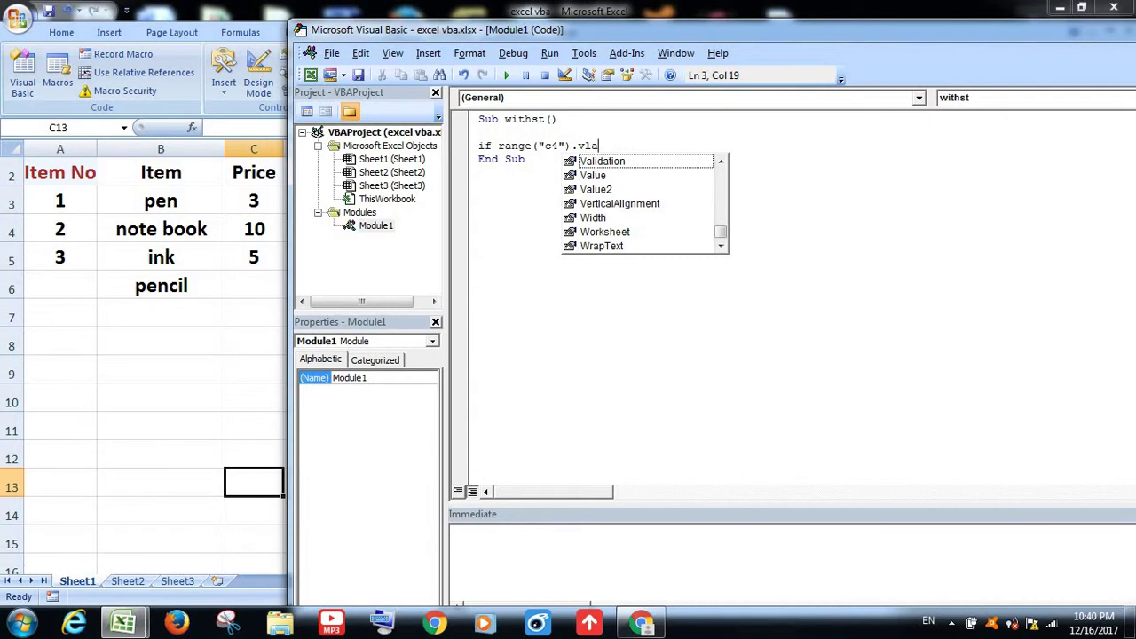
{"action": "key", "text": "ctrl+space"}
{"action": "key", "text": "Down"}
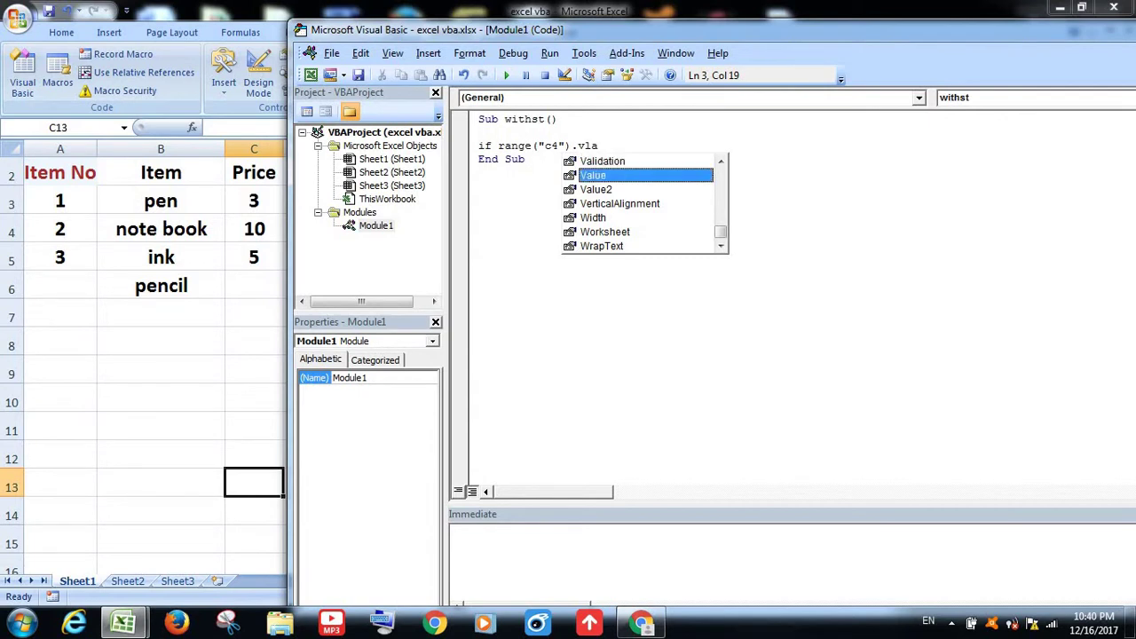
{"action": "key", "text": "Tab"}
{"action": "key", "text": "Tab"}
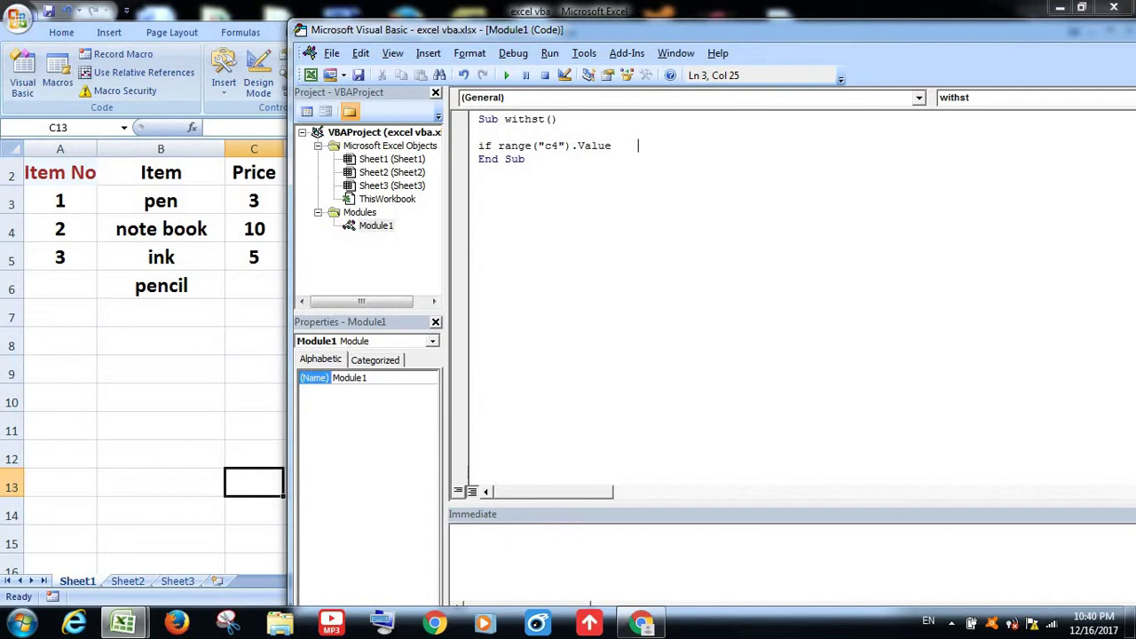
- Add the >=10 comparison and 'the', triggering the 'Expected: Then or GoTo' error
{"action": "left_click", "coordinate": [618, 145]}
{"action": "key", "text": "BackSpace"}
{"action": "key", "text": "BackSpace"}
{"action": "type", "text": "="}
{"action": "key", "text": "BackSpace"}
{"action": "type", "text": "="}
{"action": "type", "text": ">"}
{"action": "type", "text": "1"}
{"action": "type", "text": "0"}
{"action": "type", "text": " th"}
{"action": "type", "text": "e"}
{"action": "key", "text": "Return"}
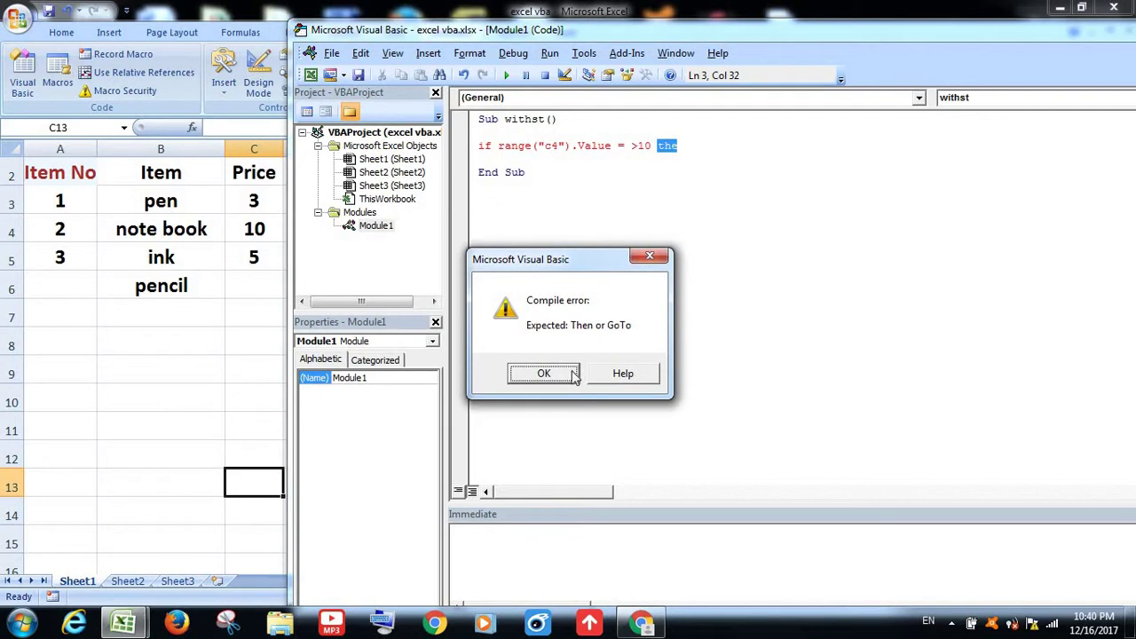
- Dismiss the compile error and correct line 3 to If Range("c4").Value >= 10 Then
{"action": "left_click", "coordinate": [576, 377]}
{"action": "left_click", "coordinate": [709, 151]}
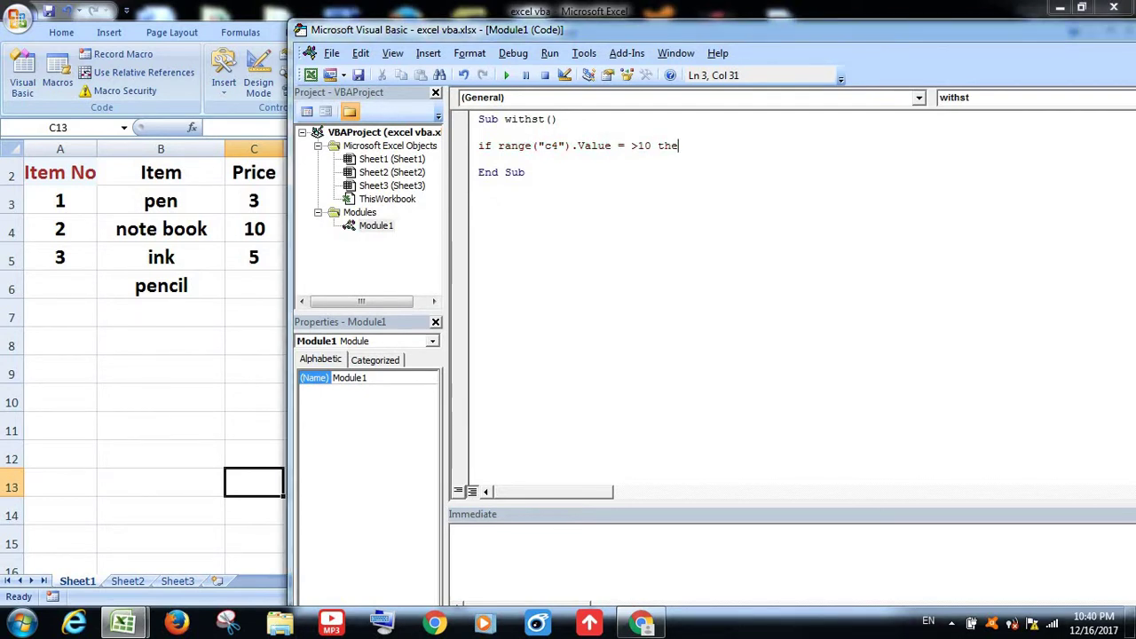
{"action": "type", "text": "n"}
{"action": "key", "text": "Return"}
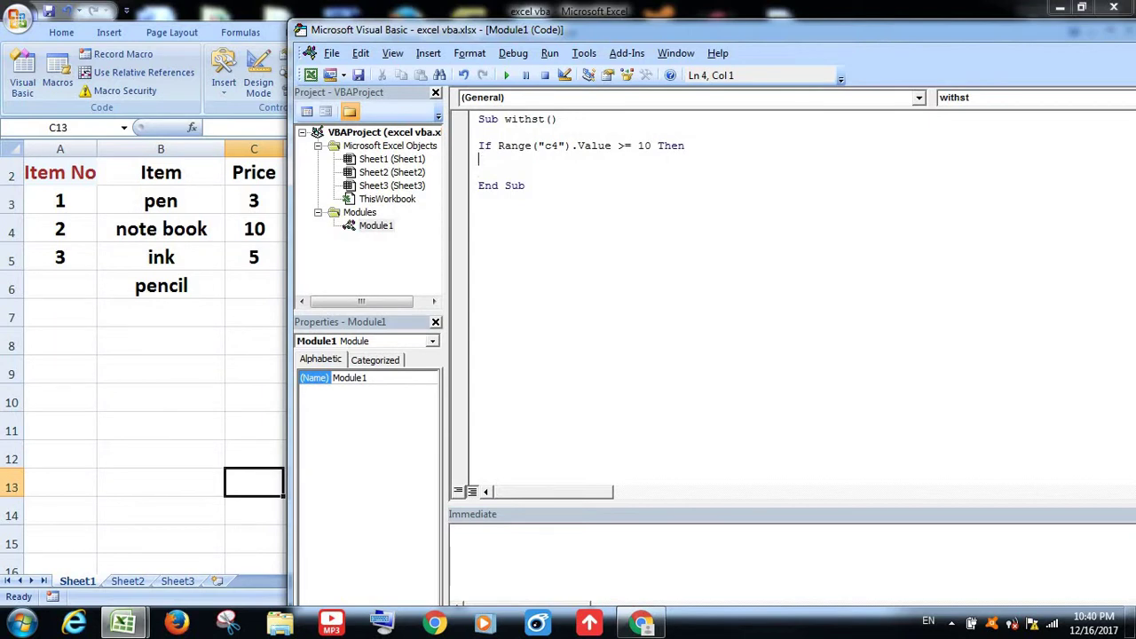
{"action": "type", "text": "mas"}
{"action": "key", "text": "BackSpace"}
{"action": "key", "text": "BackSpace"}
{"action": "key", "text": "BackSpace"}
{"action": "type", "text": "m"}
{"action": "type", "text": "sg"}
- Add MsgBox "good price" as the If branch
{"action": "key", "text": "BackSpace"}
{"action": "type", "text": "box"}
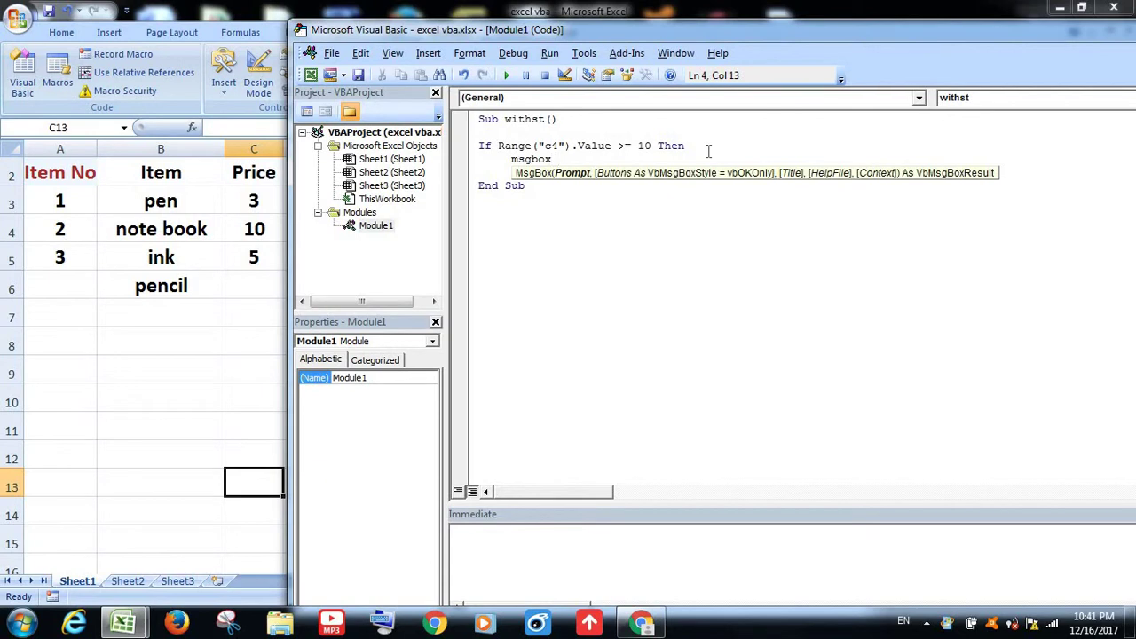
{"action": "type", "text": " \"\""}
{"action": "key", "text": "Left"}
{"action": "type", "text": "good "}
{"action": "type", "text": "price"}
{"action": "key", "text": "Right"}
{"action": "key", "text": "Return"}
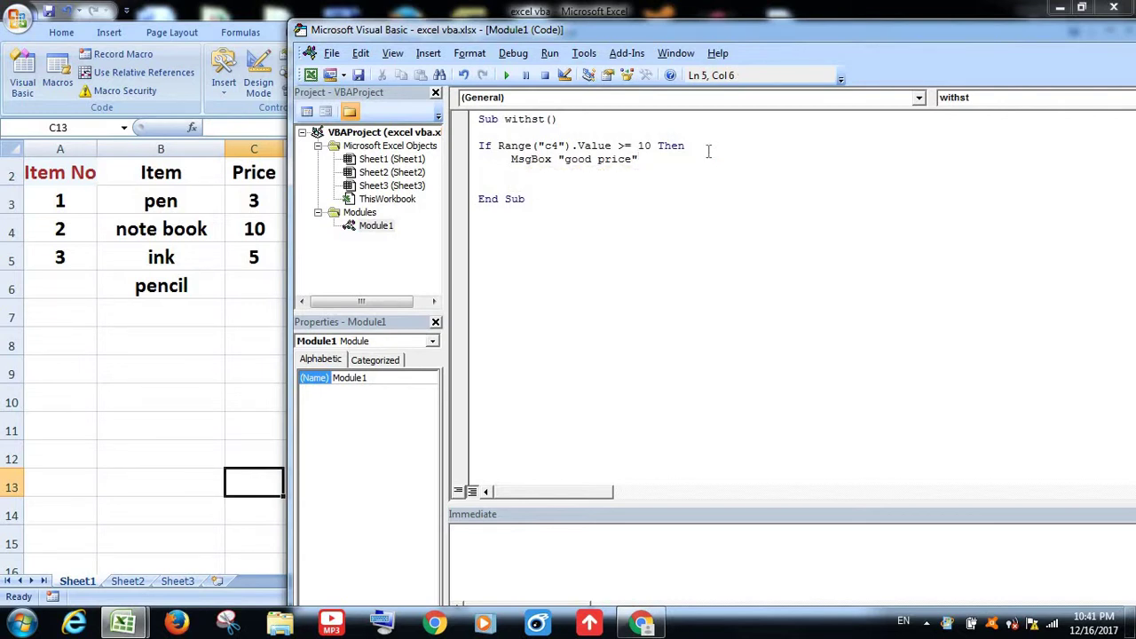
- Add an Else branch with MsgBox "low price"
{"action": "key", "text": "BackSpace"}
{"action": "type", "text": "e"}
{"action": "type", "text": "l"}
{"action": "type", "text": "se"}
{"action": "key", "text": "Return"}
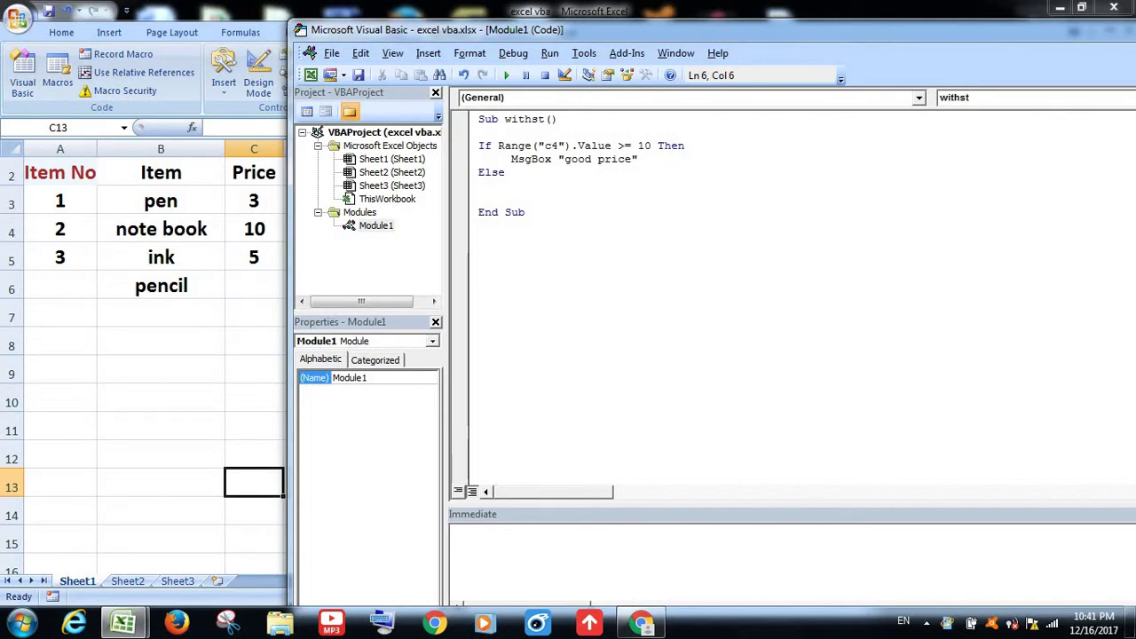
{"action": "type", "text": "msg"}
{"action": "type", "text": "bo"}
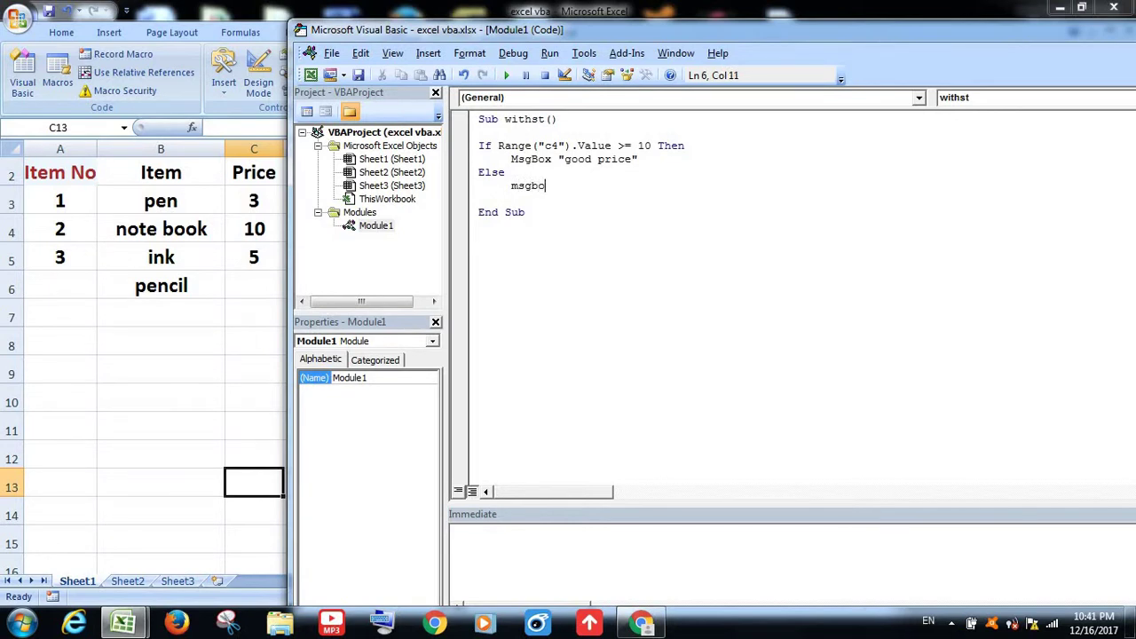
{"action": "type", "text": "x"}
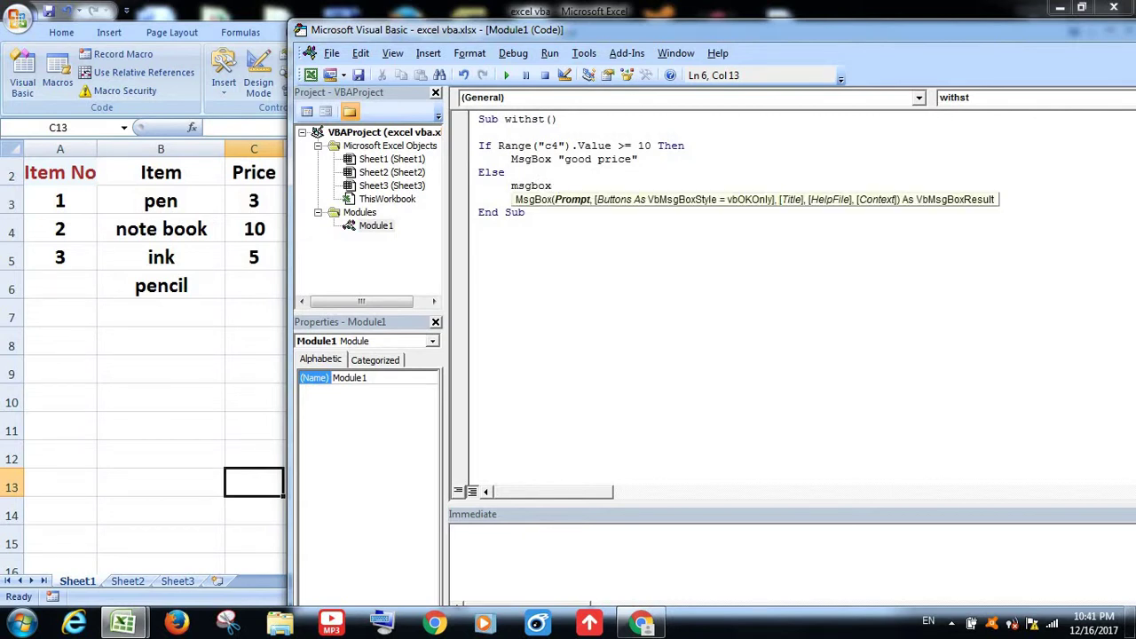
{"action": "type", "text": " \"\""}
{"action": "key", "text": "Left"}
{"action": "type", "text": "lo"}
{"action": "type", "text": "w pro"}
{"action": "key", "text": "BackSpace"}
{"action": "type", "text": "ice"}
{"action": "type", "text": "\""}
- Run the macro, dismiss 'Block If without End If', and add End If above End Sub
{"action": "left_click", "coordinate": [509, 78]}
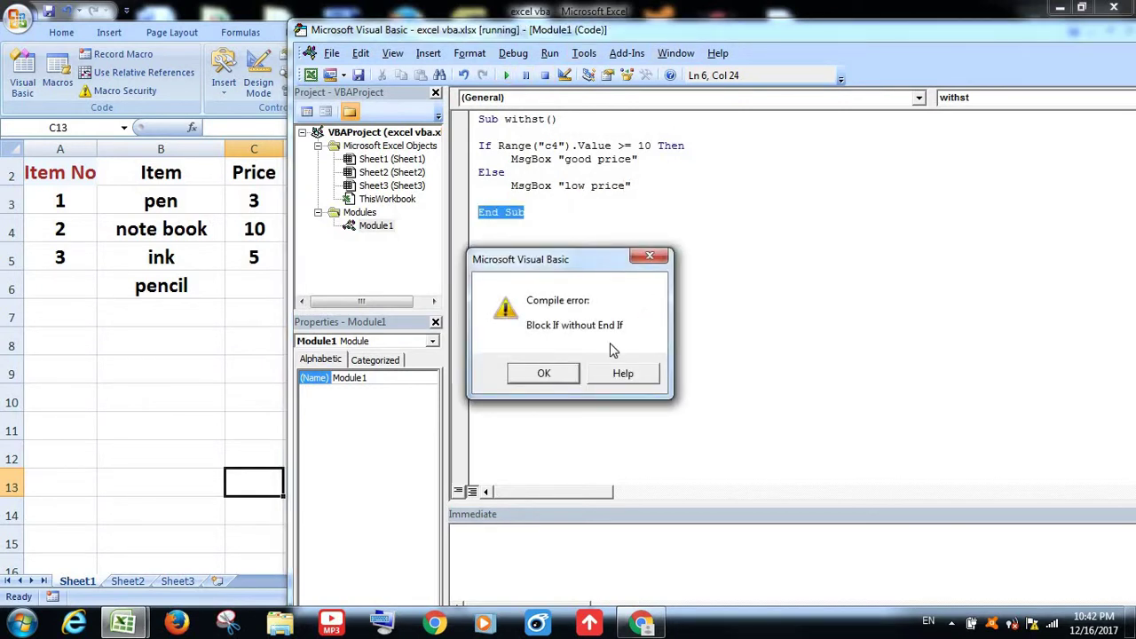
{"action": "left_click", "coordinate": [649, 257]}
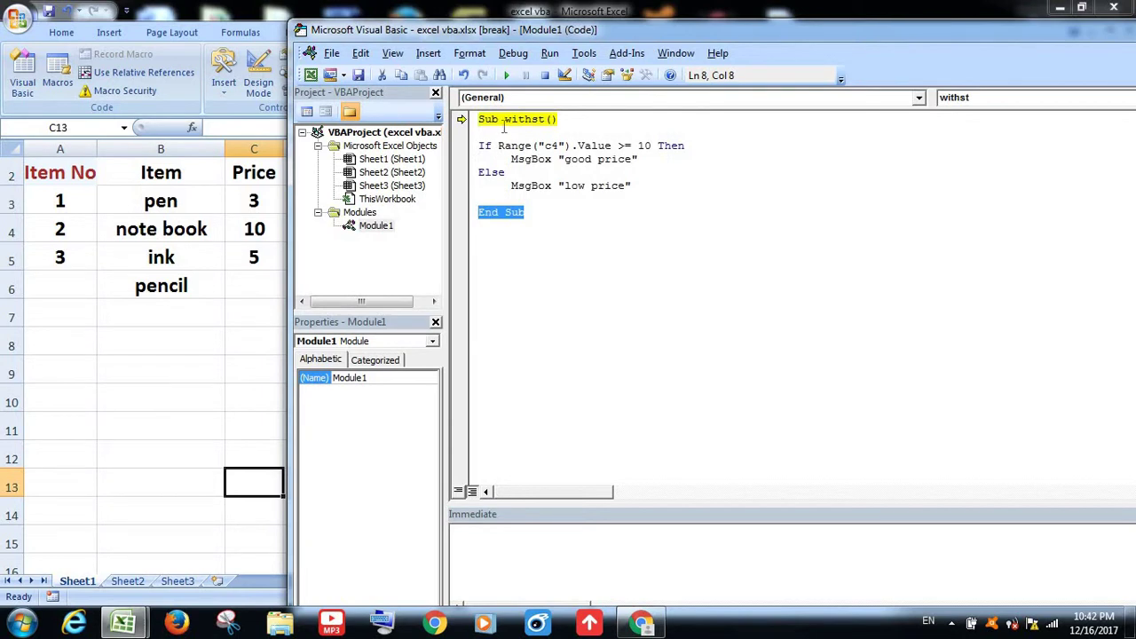
{"action": "left_click", "coordinate": [507, 197]}
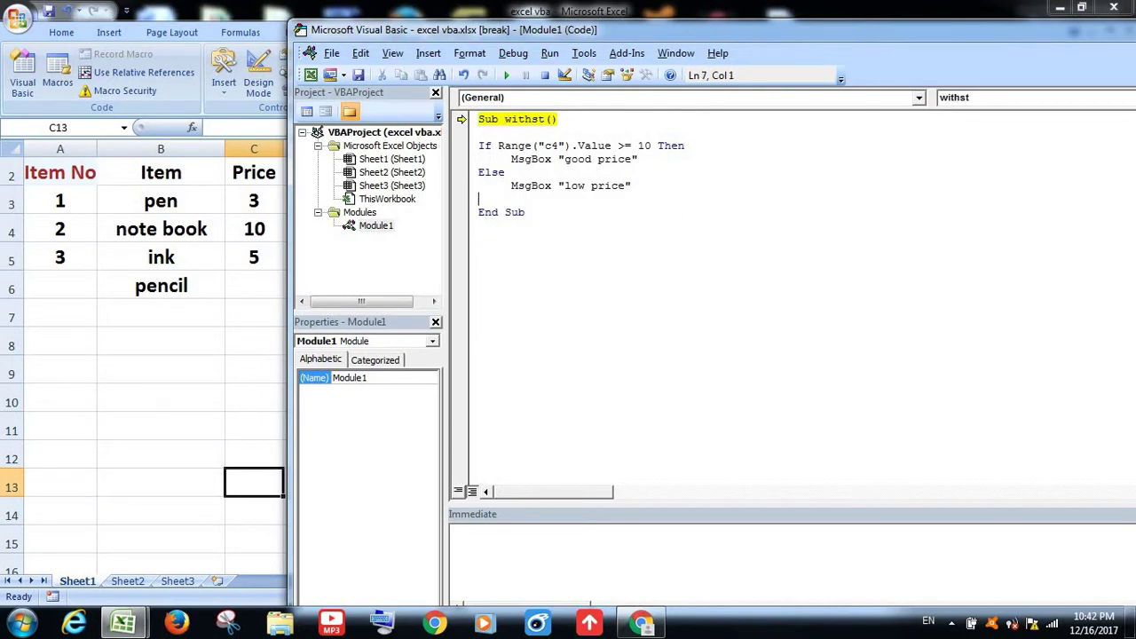
{"action": "type", "text": "end if"}
{"action": "key", "text": "Return"}
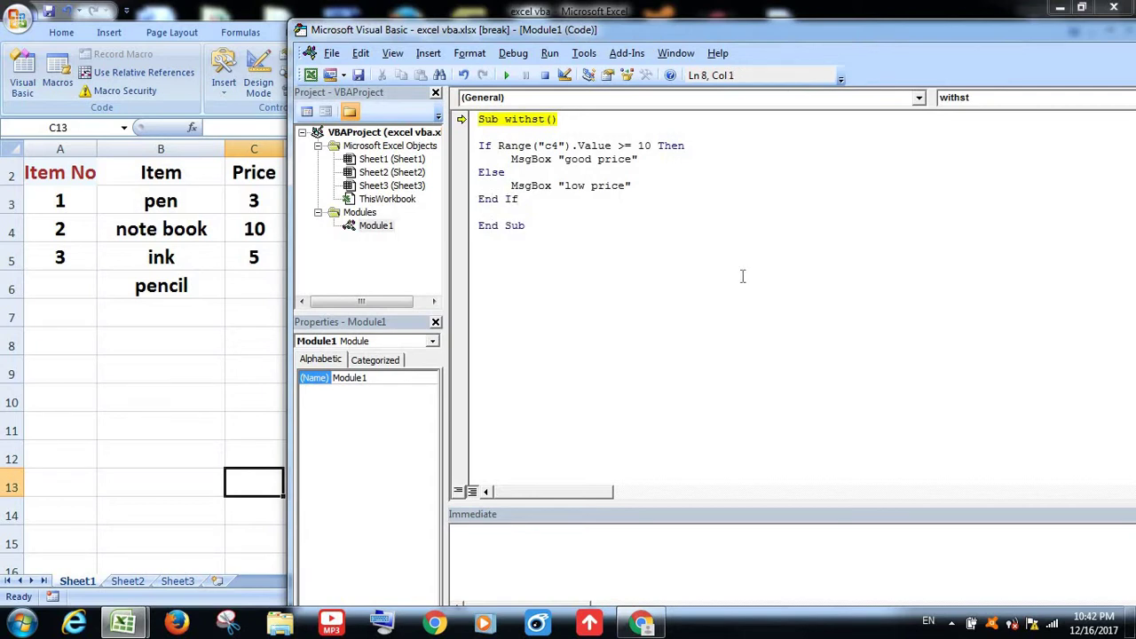
{"action": "left_click", "coordinate": [729, 275]}
- Reset the paused run, run withst, and close the "good price" message for C4 = 10
{"action": "left_click", "coordinate": [508, 77]}
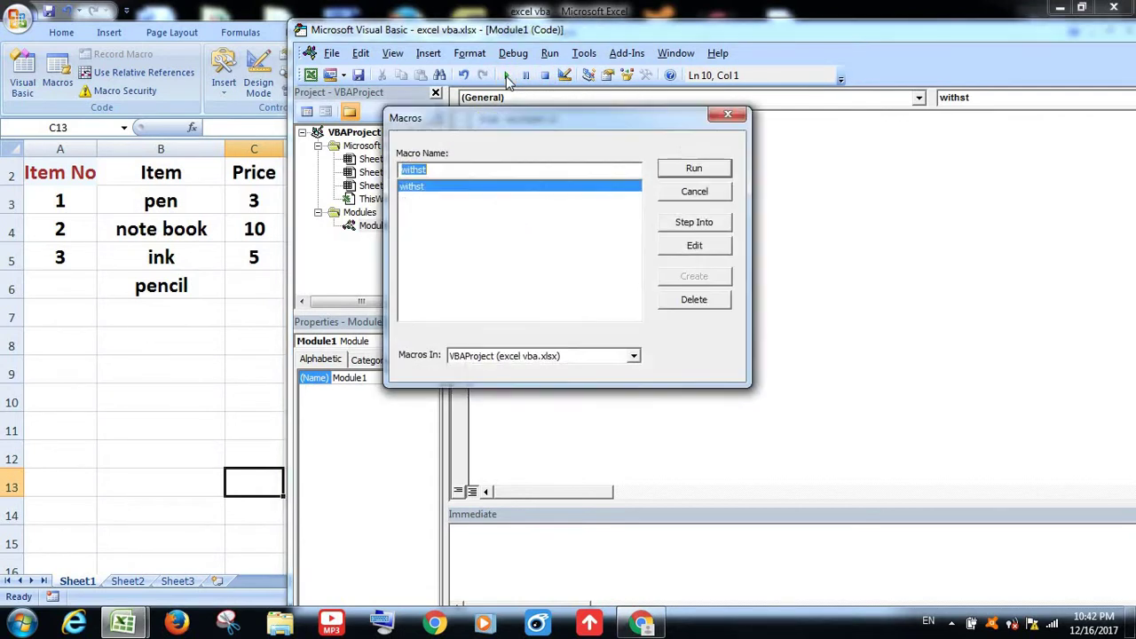
{"action": "left_click", "coordinate": [687, 177]}
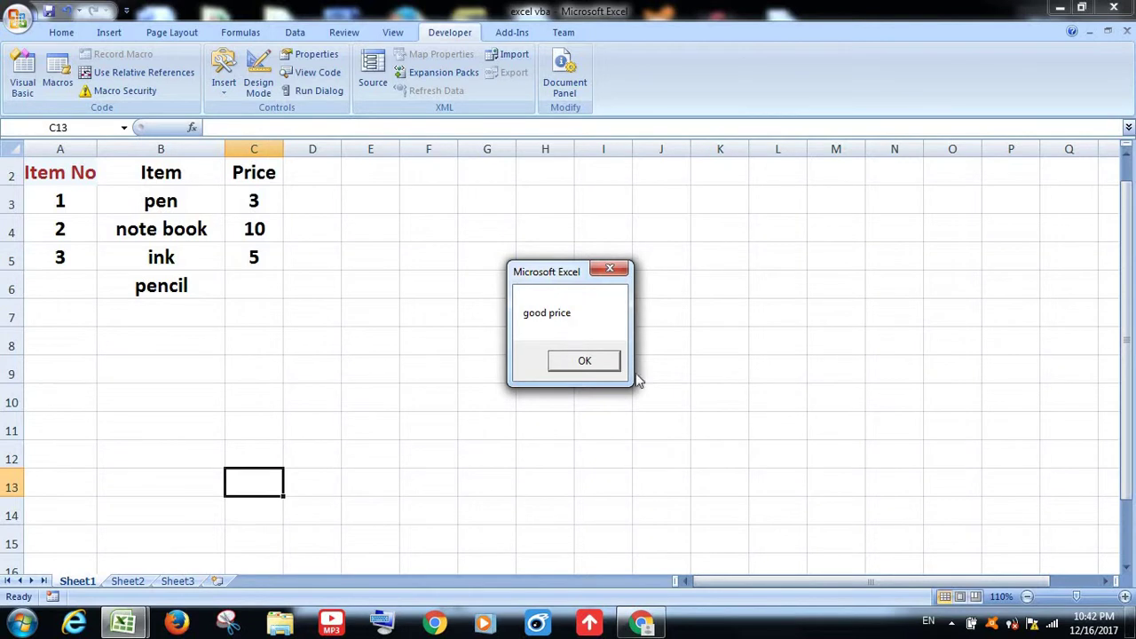
{"action": "left_click", "coordinate": [611, 271]}
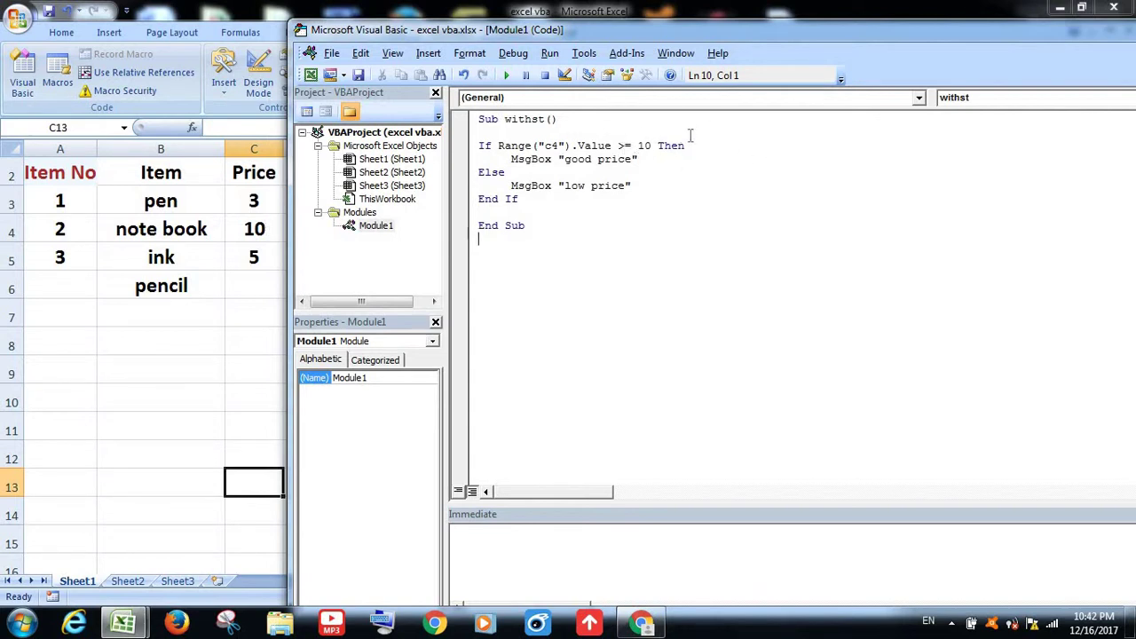
- Change the note book's price in C4 from 10 to 5, then return to the VBA editor
{"action": "left_click", "coordinate": [256, 229]}
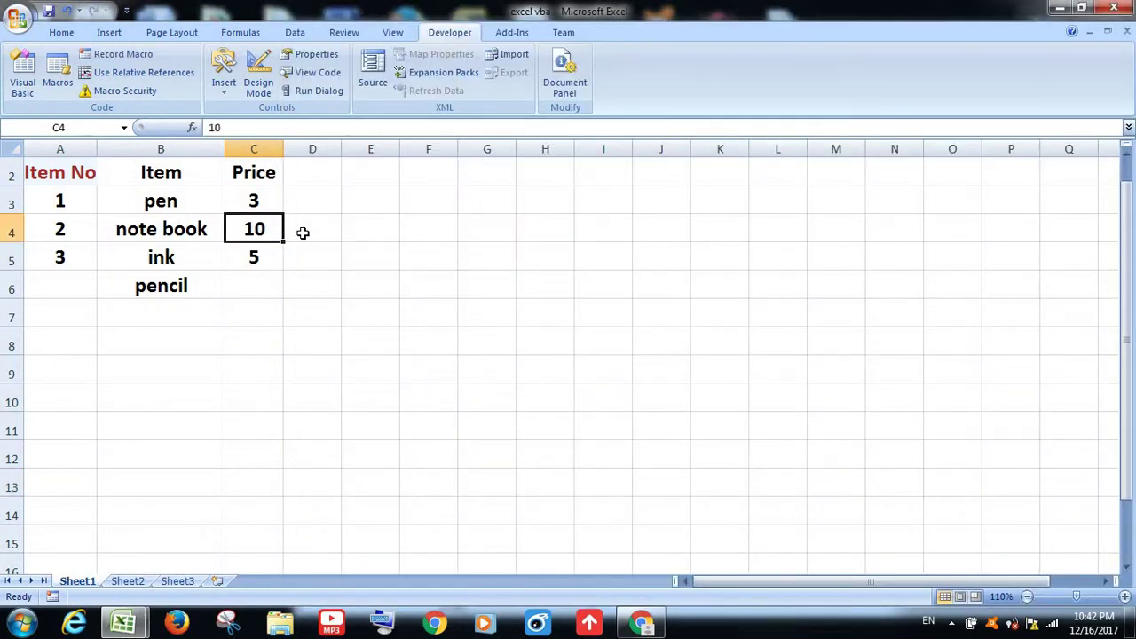
{"action": "type", "text": "5"}
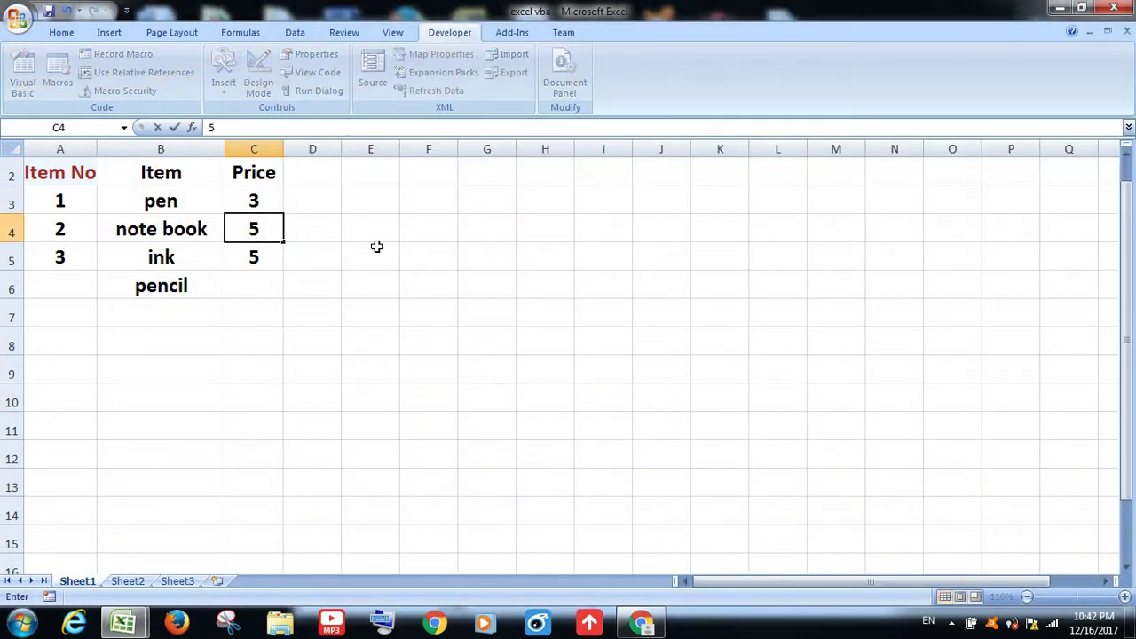
{"action": "left_click", "coordinate": [374, 249]}
{"action": "left_click", "coordinate": [23, 76]}
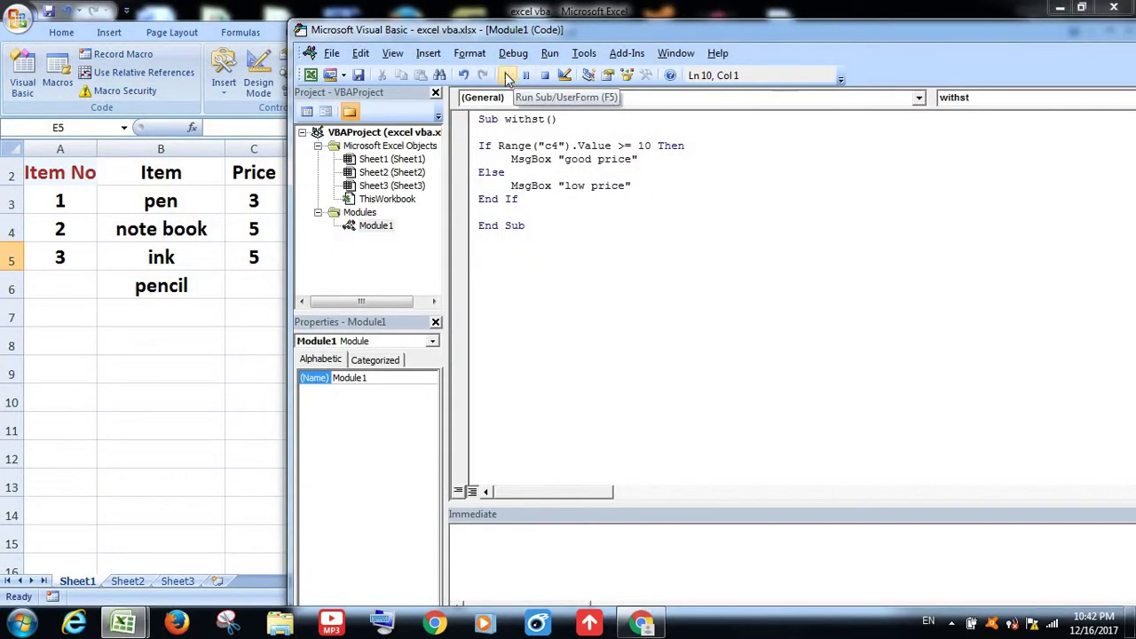
- Run withst again from the Macros dialog with C4 at 5 to get "low price"
{"action": "left_click", "coordinate": [506, 75]}
{"action": "left_click", "coordinate": [688, 169]}
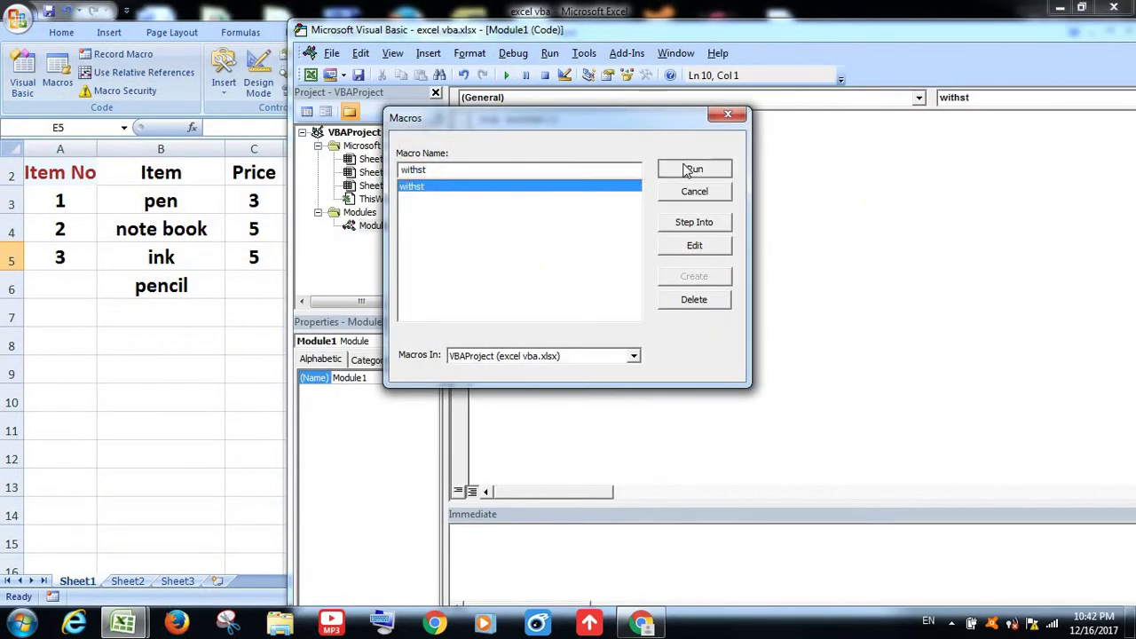